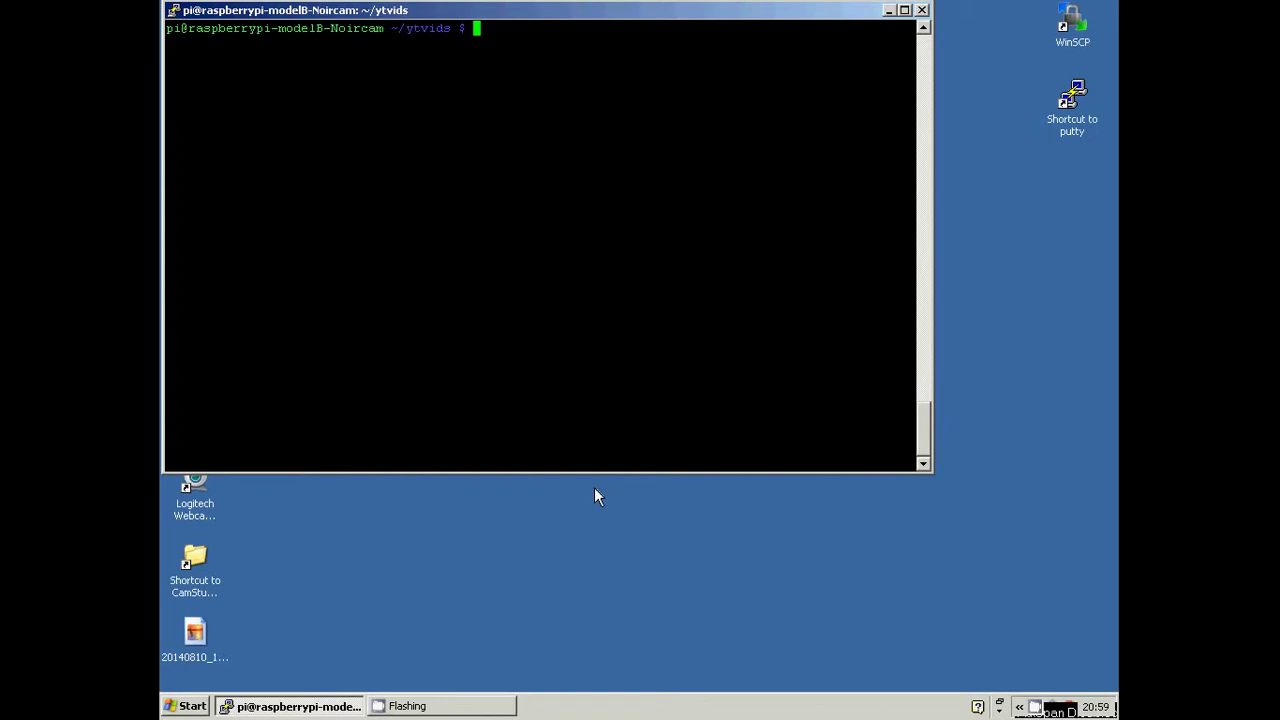
Step: Recall the ffmpeg PNG-to-video13-10-2014.mp4 command from history and widen the PuTTY window to fit it
key("Up")
key("Up")
key("Up")
key("Up")
key("Up")
key("Up")
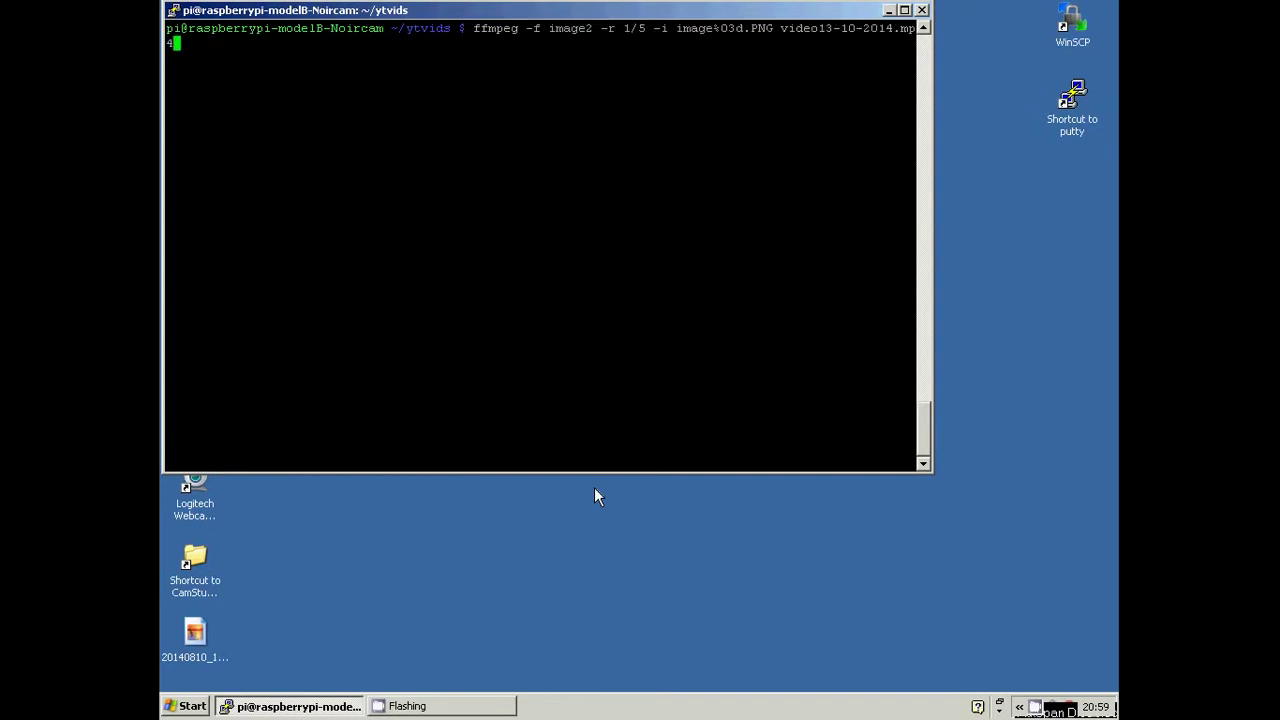
key("Up")
key("Down")
key("Up")
key("Up")
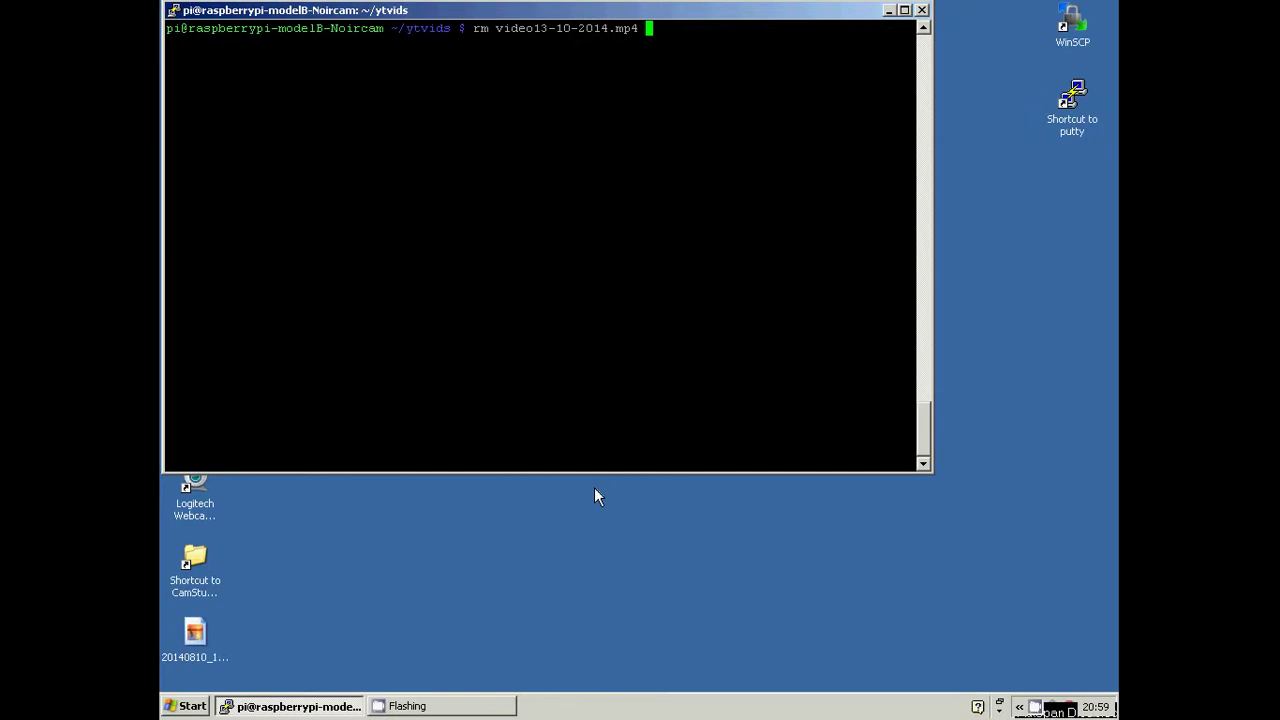
key("Up")
key("Up")
key("Up")
key("Down")
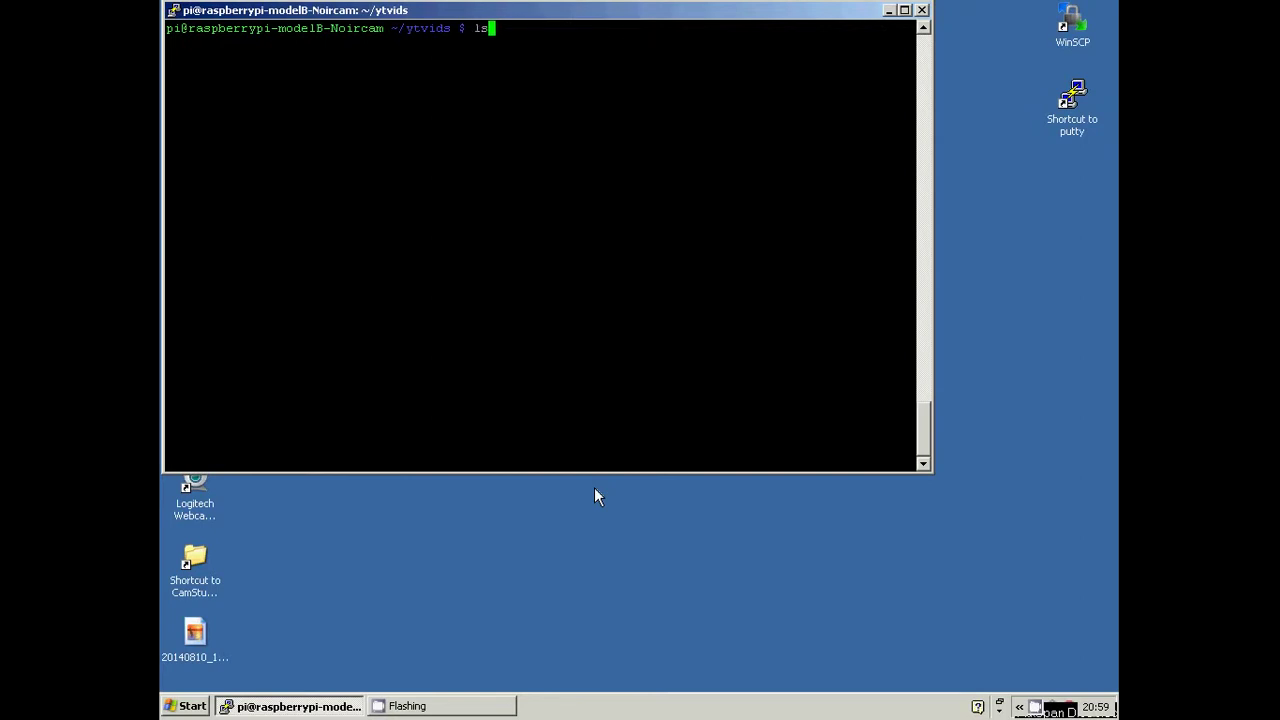
key("Down")
key("Up")
key("Up")
key("Down")
key("Up")
key("Up")
key("Up")
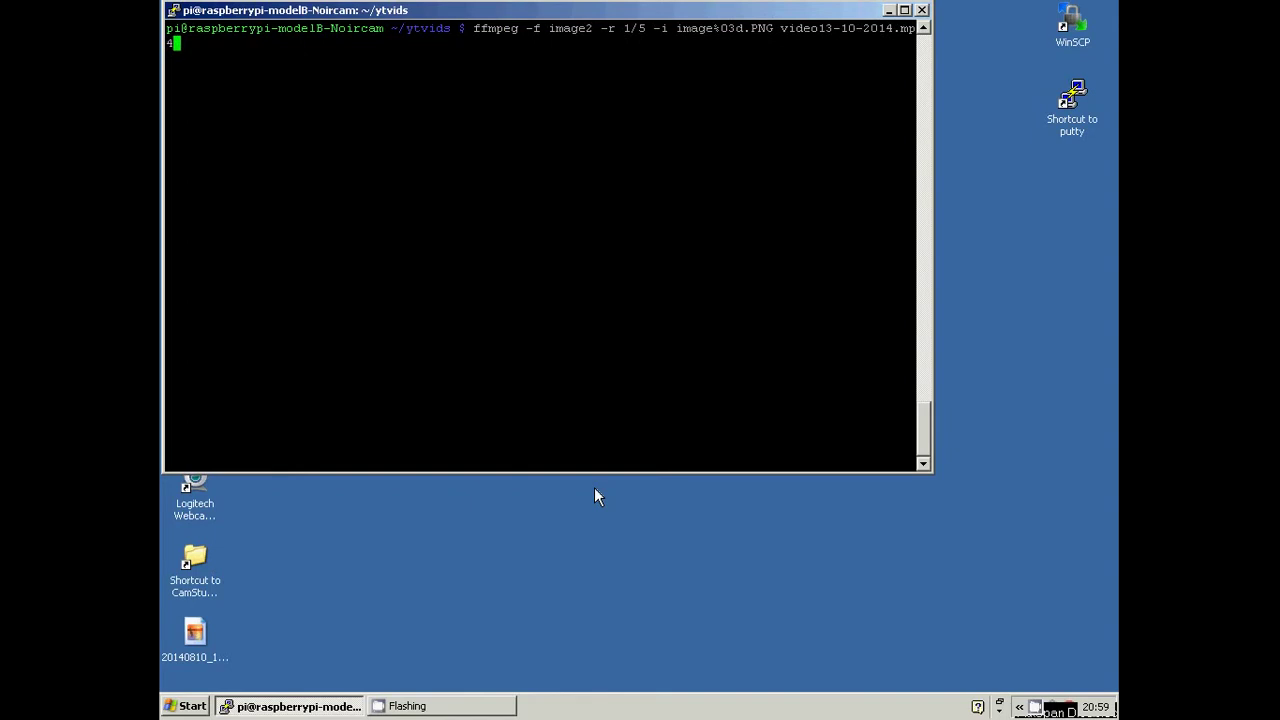
key("Up")
key("Down")
left_click_drag(928, 295, 1023, 287)
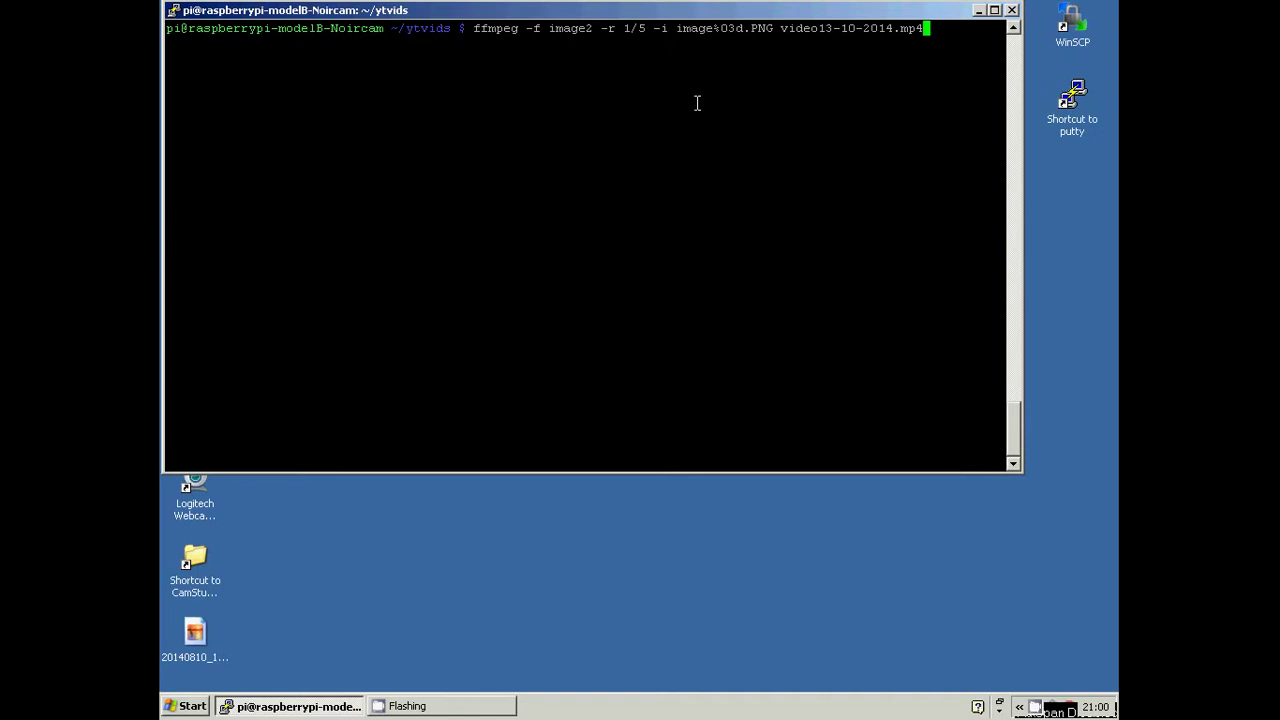
Step: Run the ffmpeg command and highlight its 'width not divisible by 2' error
key("Return")
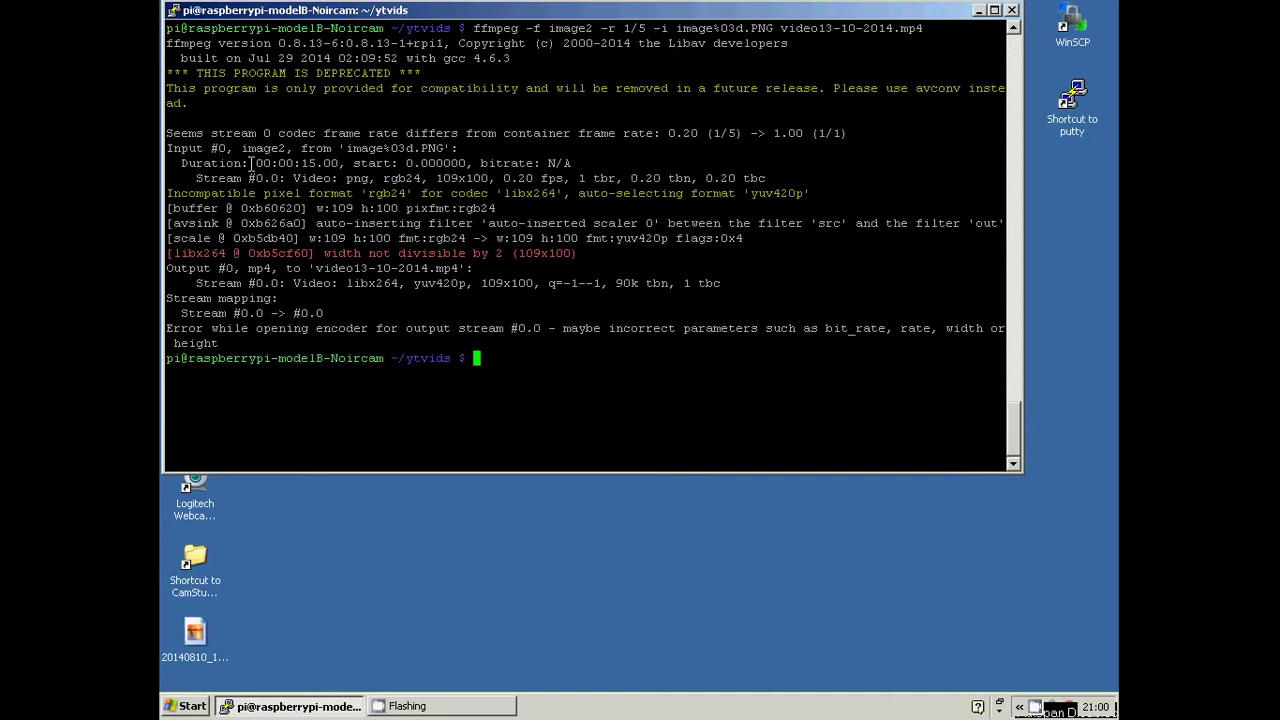
left_click_drag(323, 253, 502, 253)
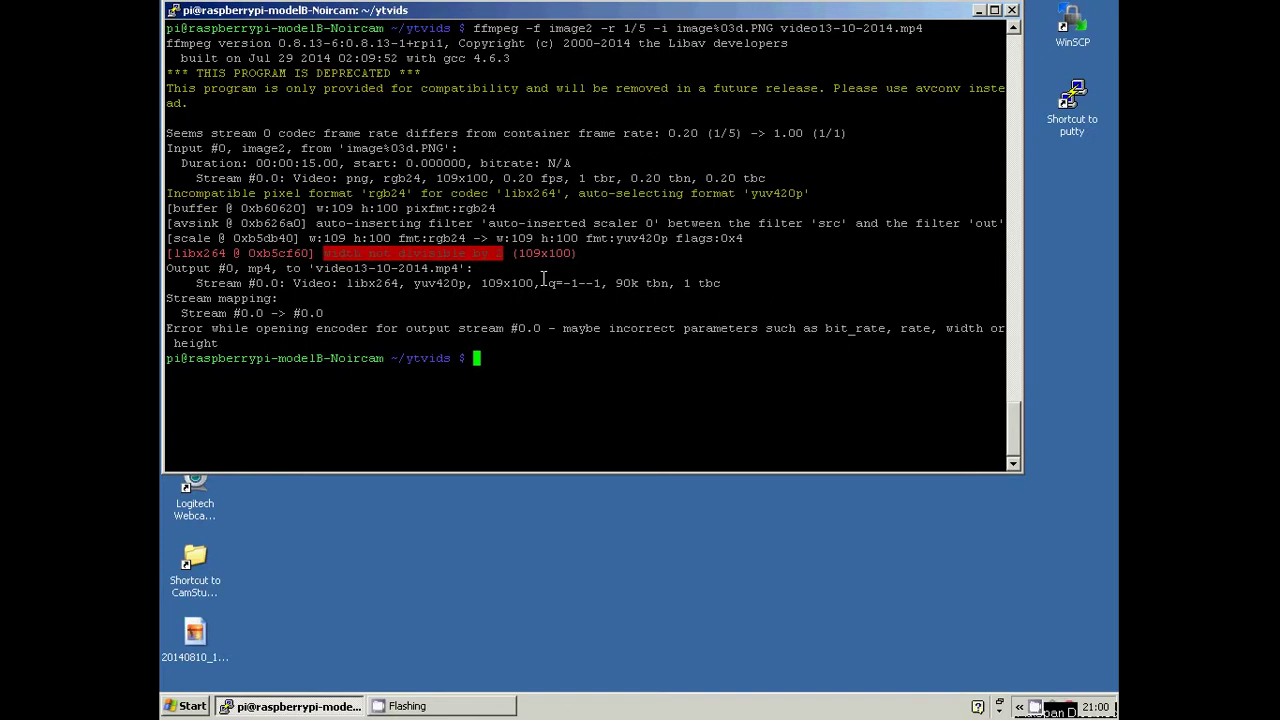
type("cl")
Step: Recall the ffmpeg command with -vf scale=800:400 and briefly highlight that option
key("Up")
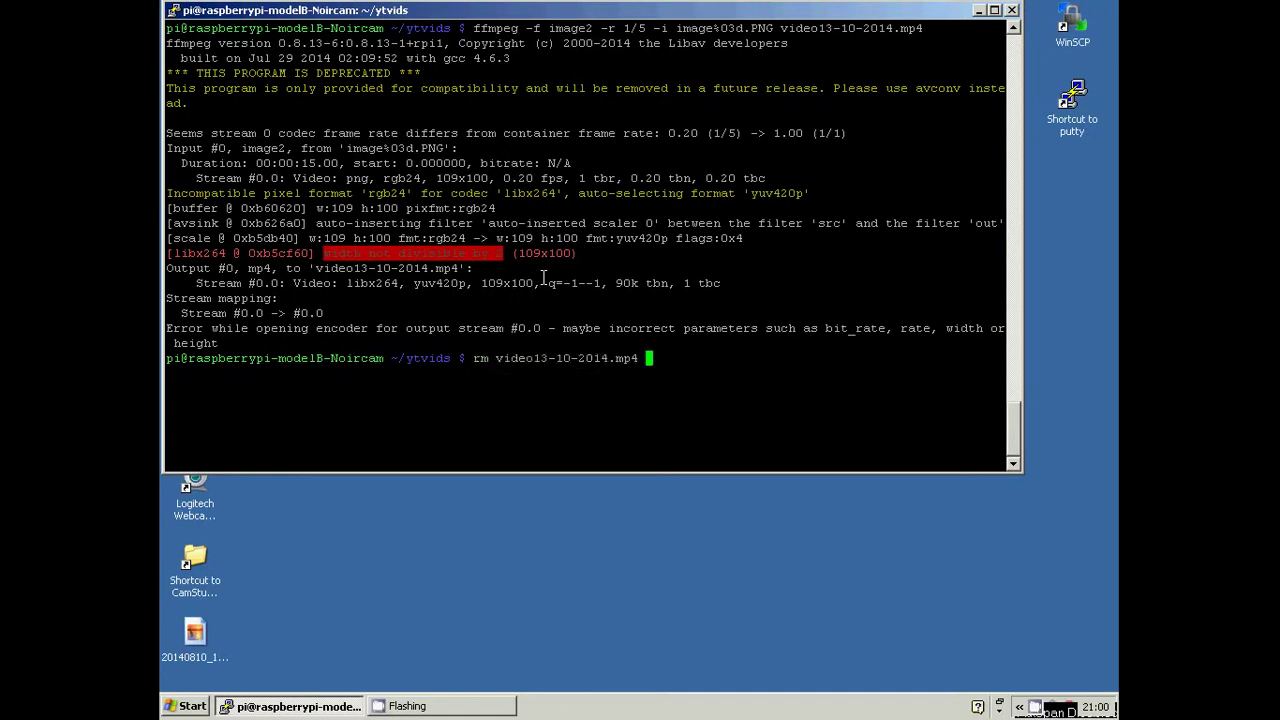
key("Down")
type("ear")
key("Up")
key("Up")
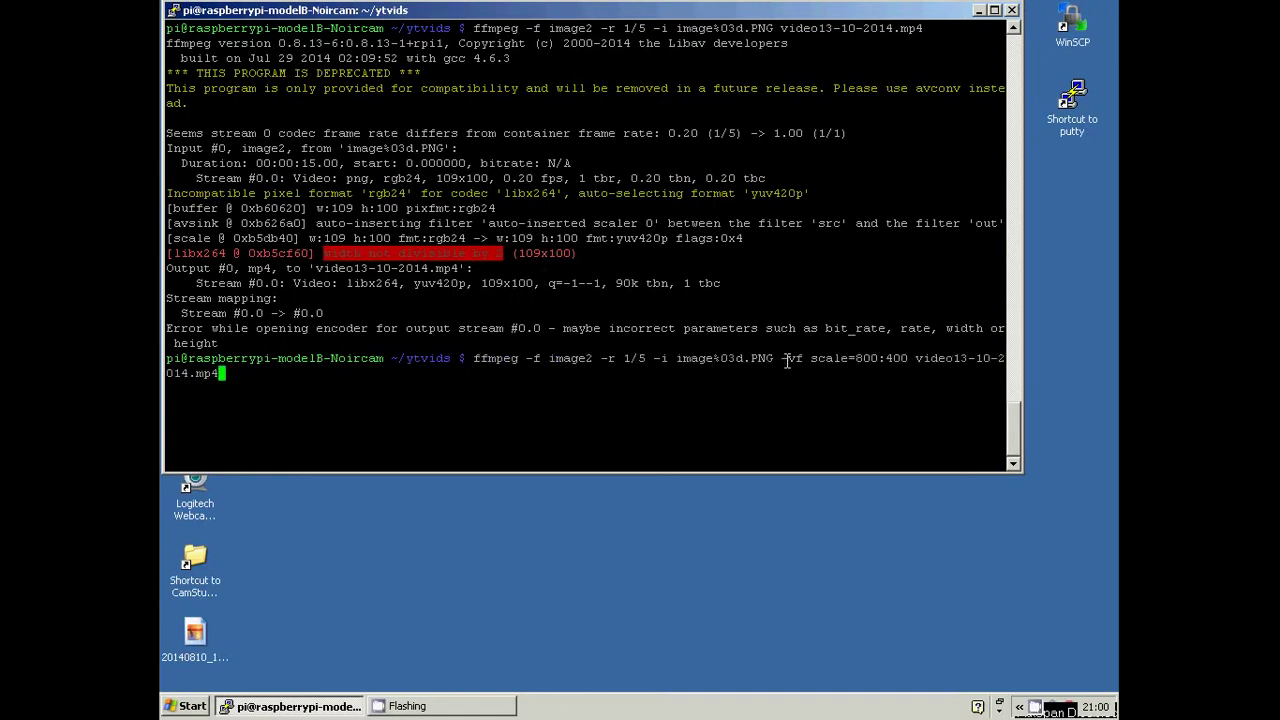
left_click_drag(781, 357, 907, 358)
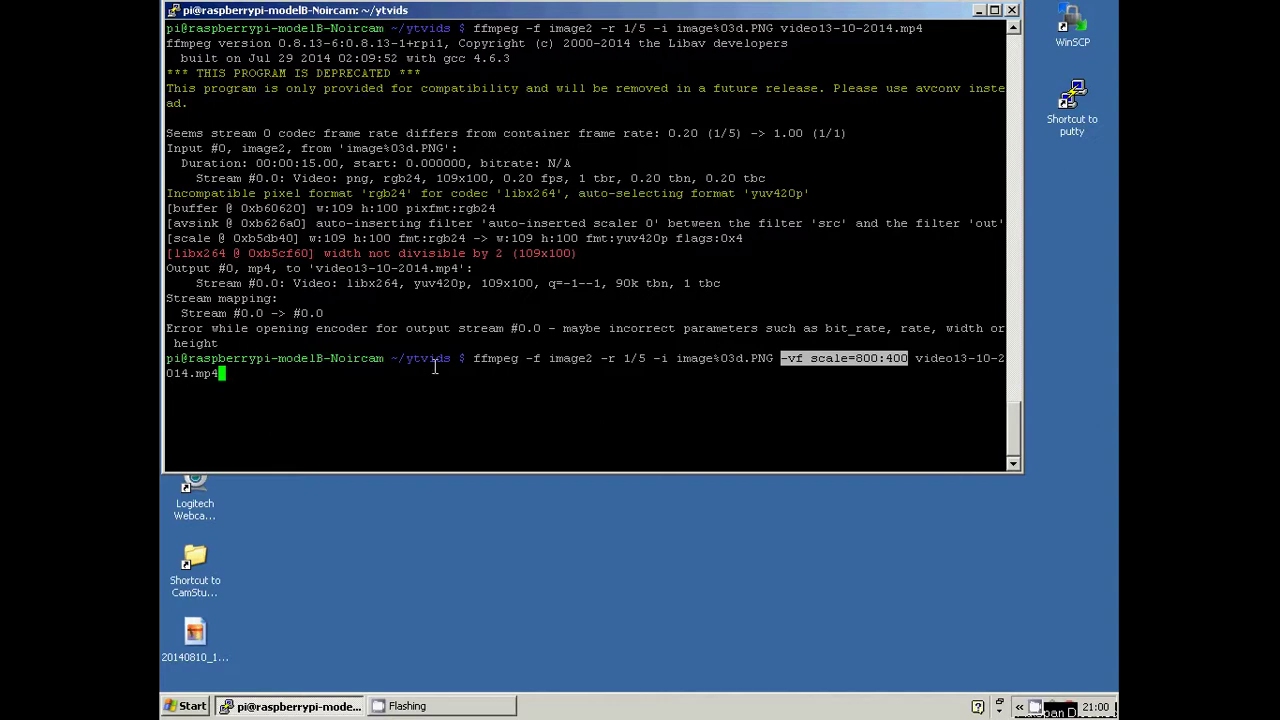
left_click(349, 380)
Step: Run the 800:400 ffmpeg command and confirm overwriting video13-10-2014.mp4
key("Return")
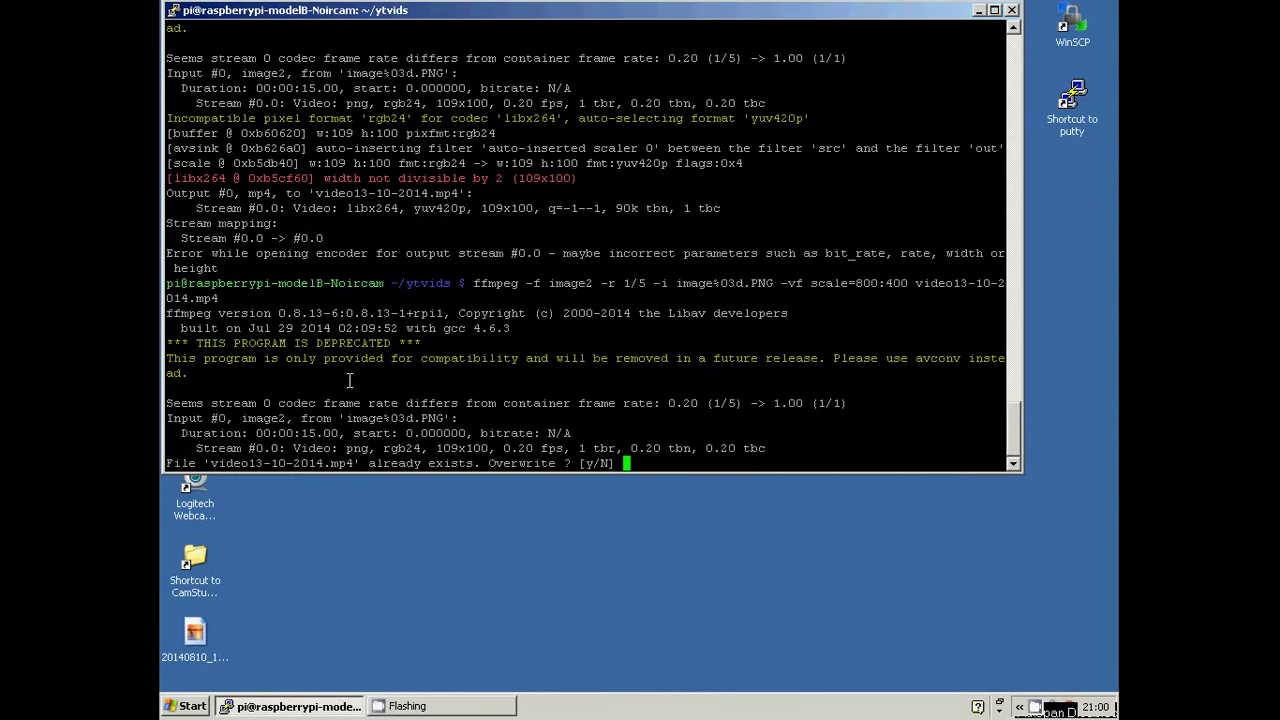
type("y")
key("Return")
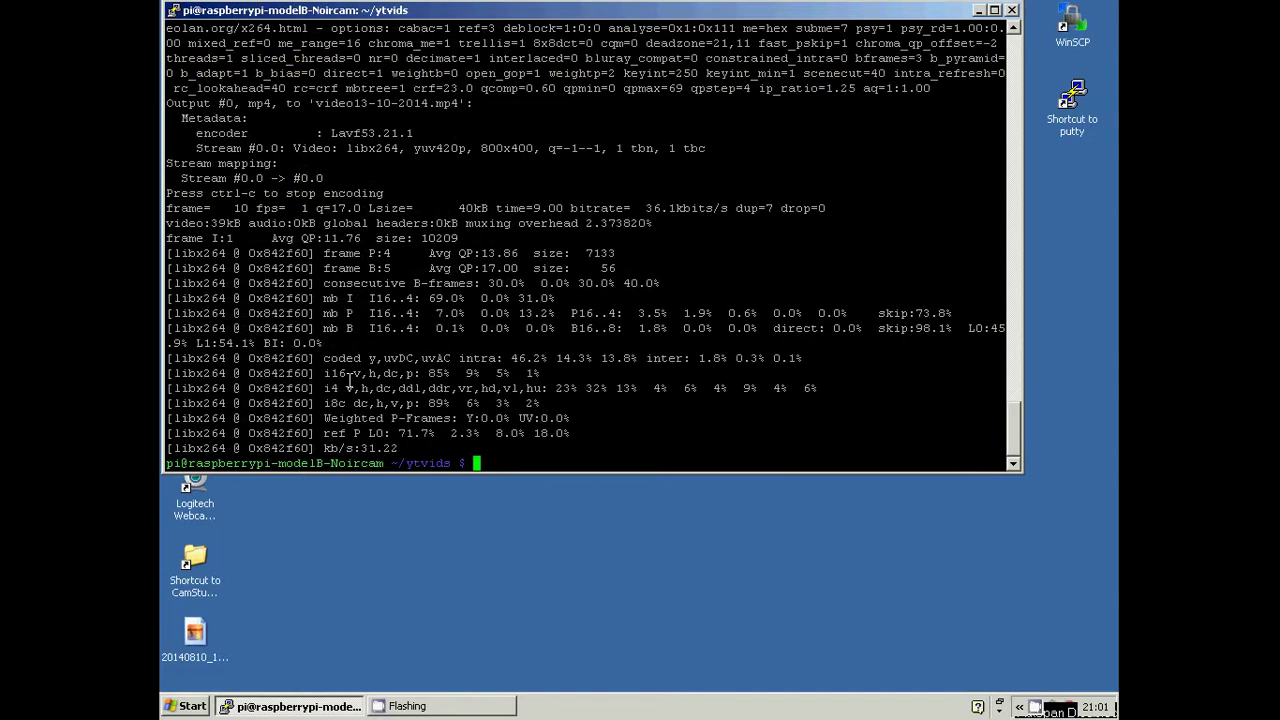
type("ls")
type(" -l")
Step: Run ls -l and highlight the mp4's 40668-byte size
key("Return")
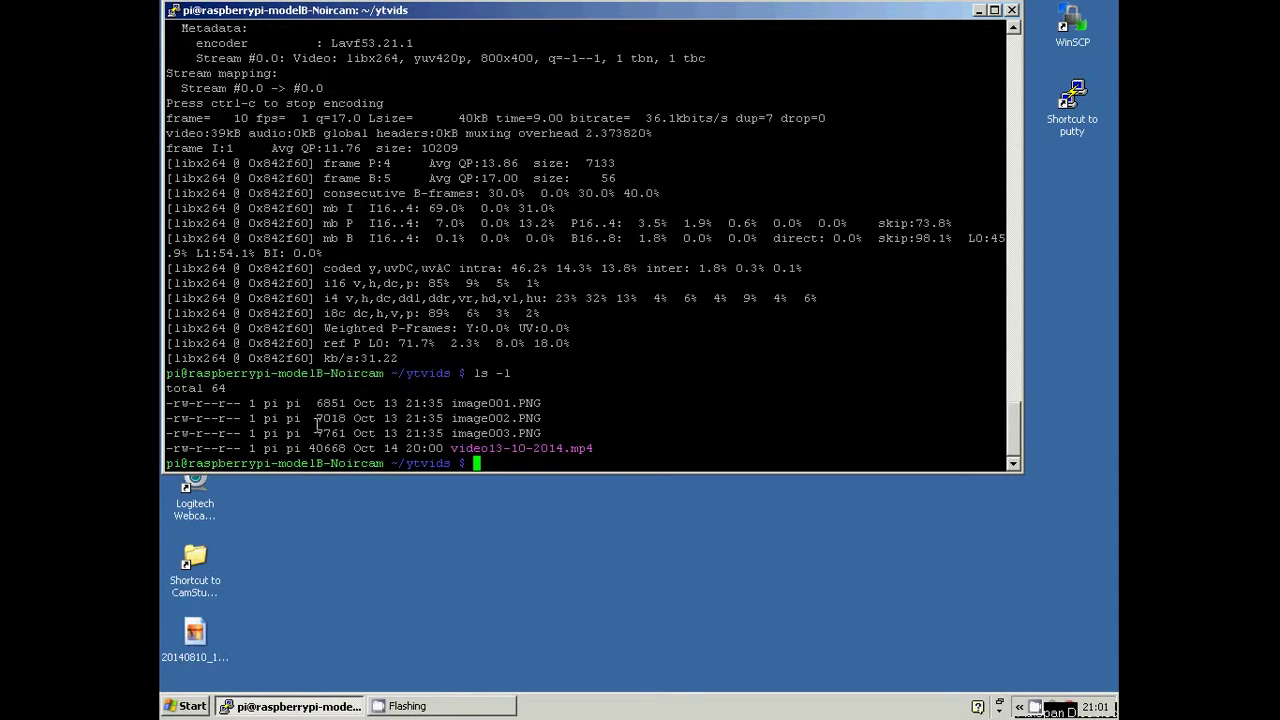
left_click_drag(308, 448, 346, 448)
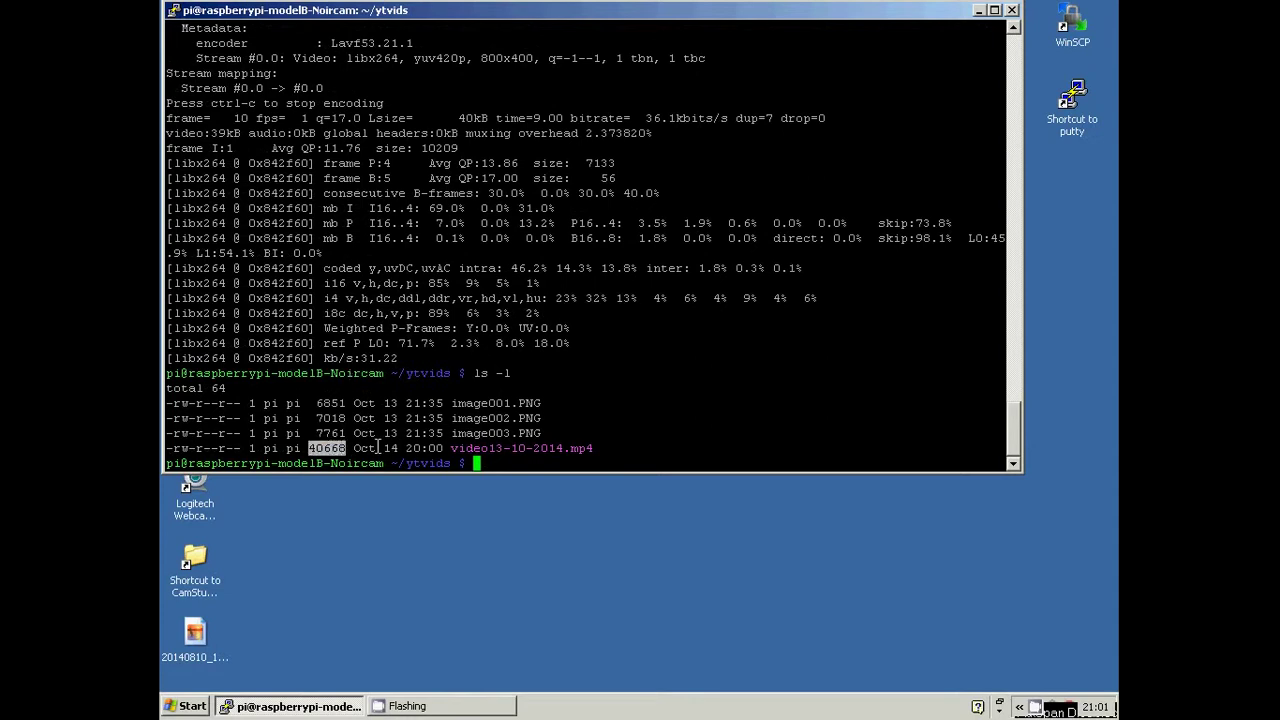